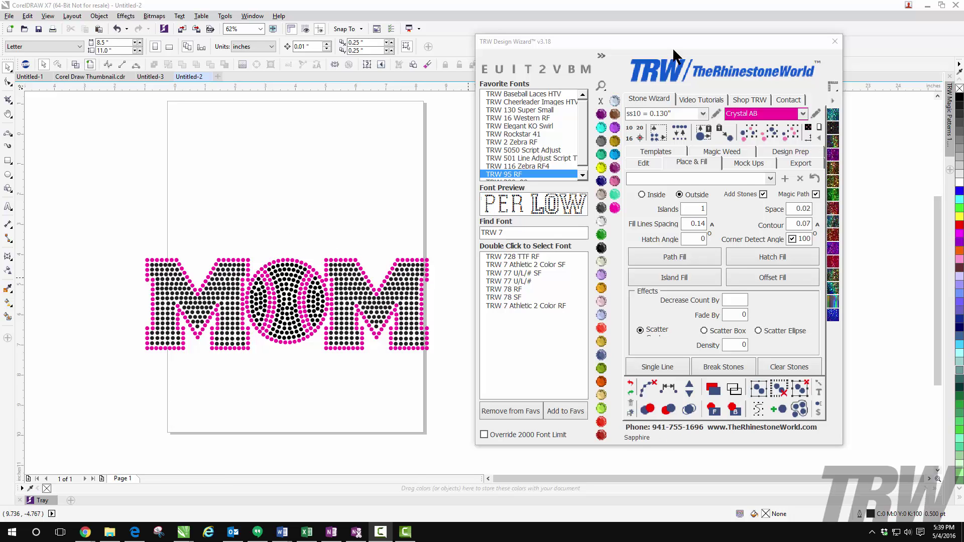
Draw a three-point curve arching over the MOM design, about 9.28 inches wide and spanning its upper corners.
{"action": "mouse_move", "coordinate": [675, 42]}
{"action": "left_mouse_down"}
{"action": "mouse_move", "coordinate": [641, 41]}
{"action": "mouse_move", "coordinate": [674, 46]}
{"action": "left_mouse_up"}
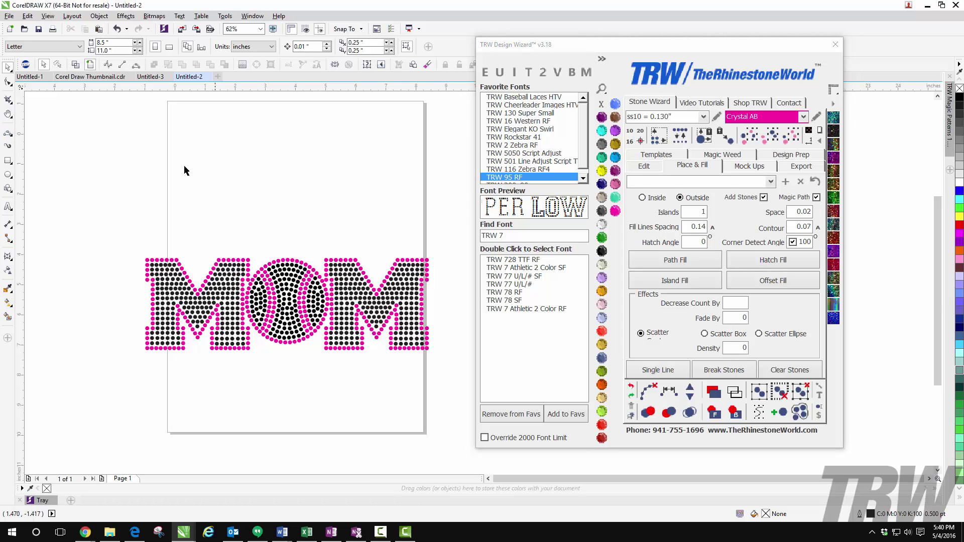
{"action": "left_click", "coordinate": [10, 135]}
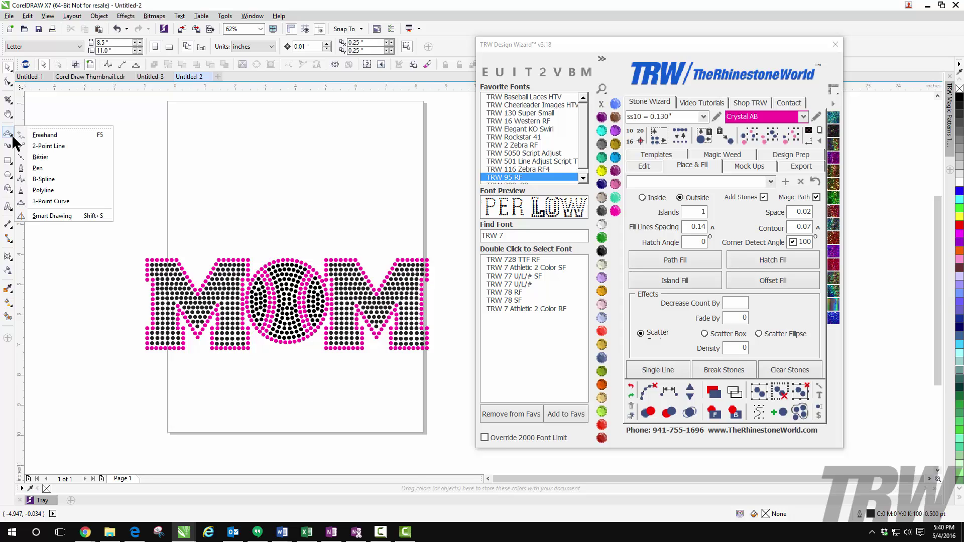
{"action": "left_click", "coordinate": [50, 201]}
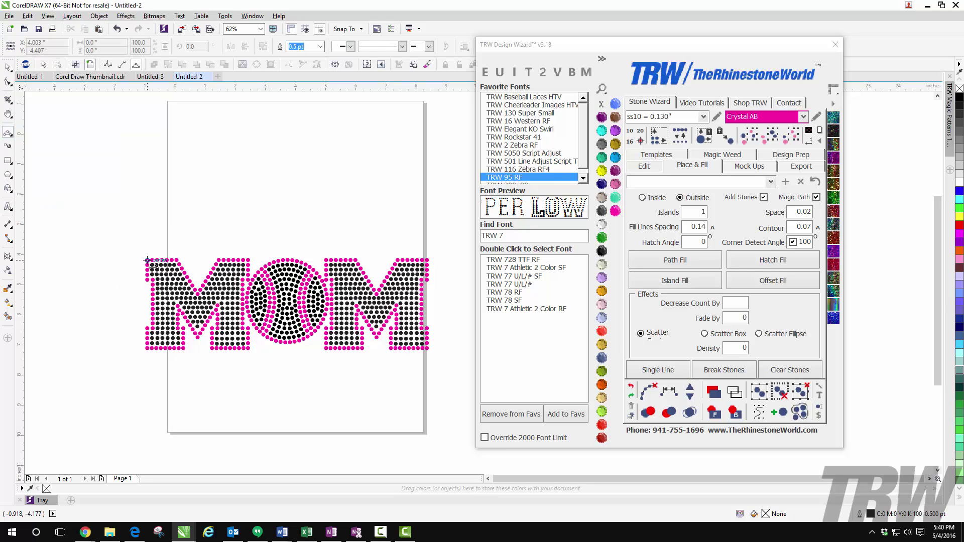
{"action": "left_click_drag", "start_coordinate": [148, 260], "coordinate": [428, 264]}
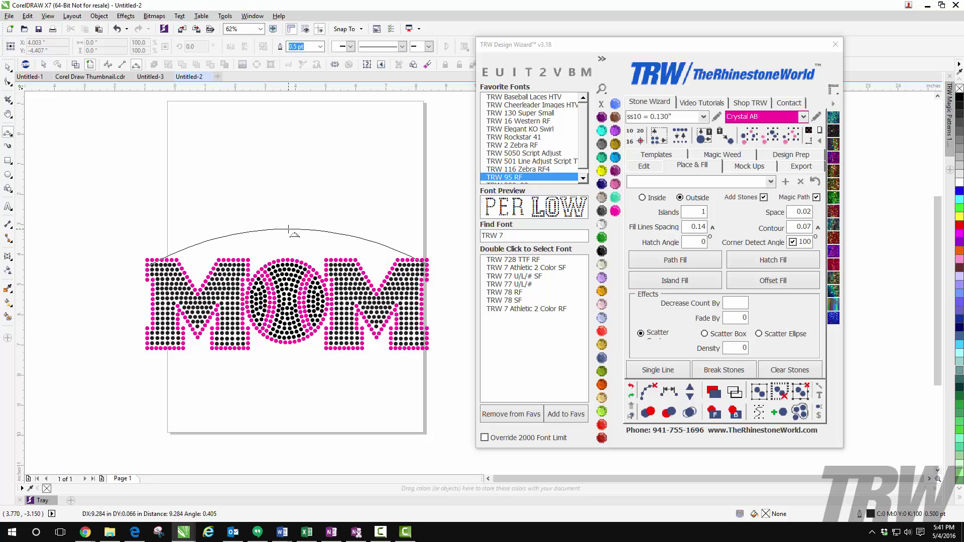
{"action": "left_click", "coordinate": [288, 230]}
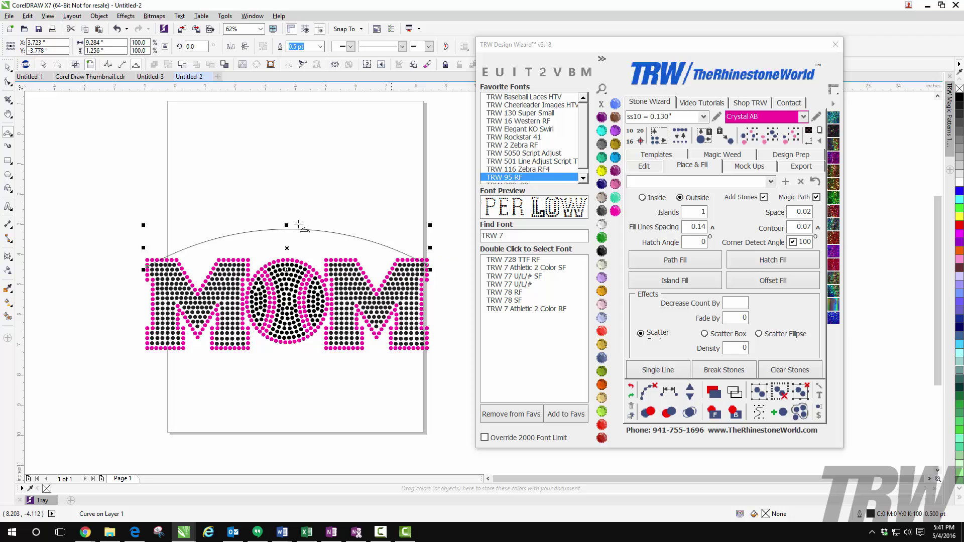
{"action": "left_click", "coordinate": [8, 66]}
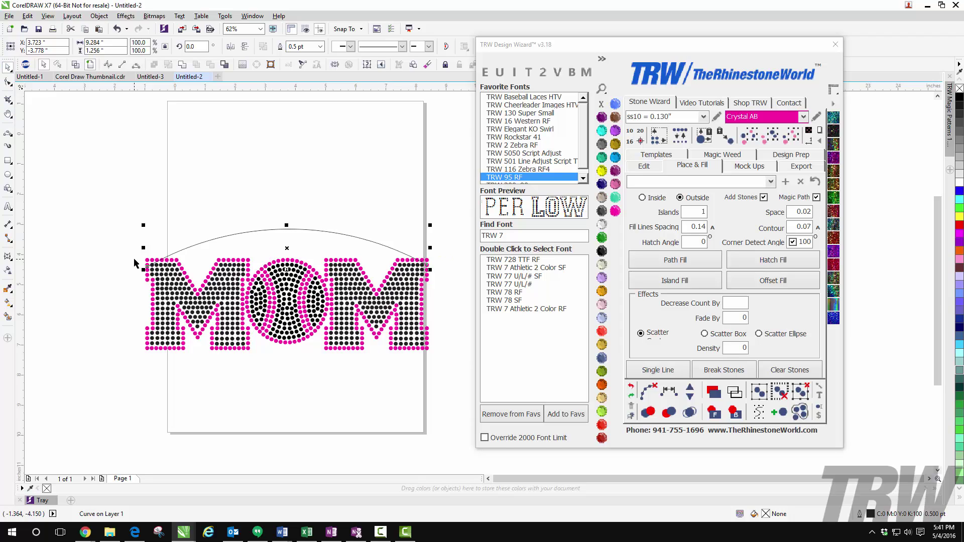
{"action": "left_click", "coordinate": [98, 256]}
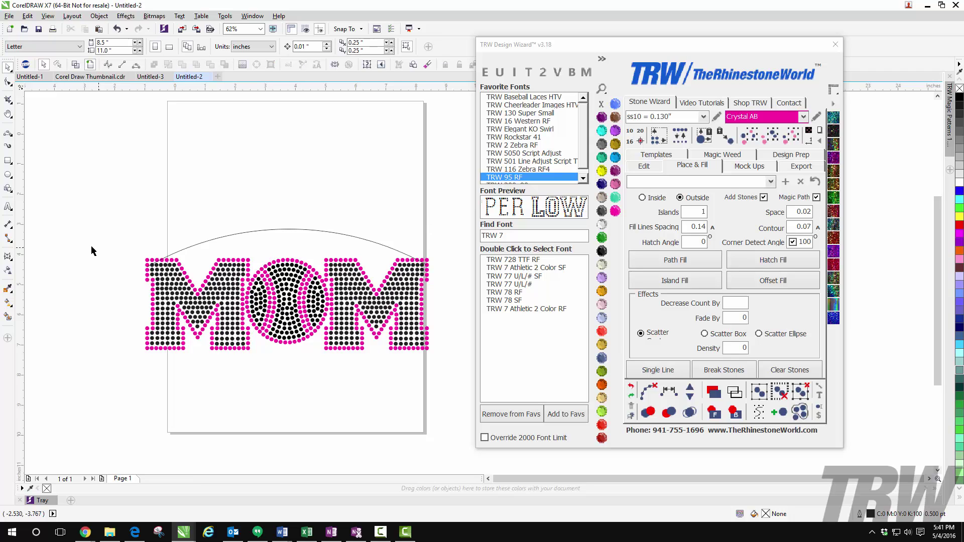
Add the artistic text BASEBALL above the arch.
{"action": "left_click", "coordinate": [8, 206]}
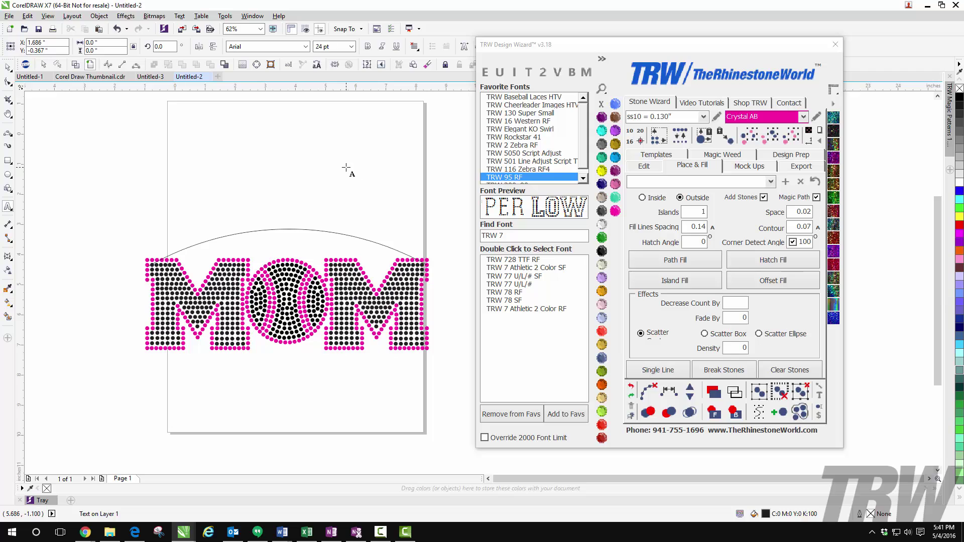
{"action": "left_click", "coordinate": [226, 141]}
{"action": "type", "text": "BASEBALL"}
{"action": "key", "text": "ctrl+space"}
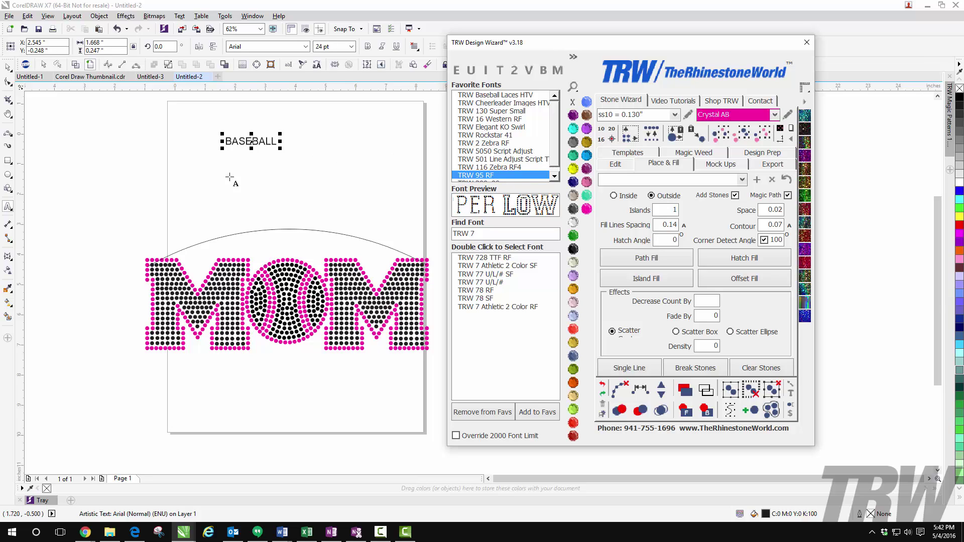
Apply the TRW 95 RF font to the BASEBALL text and enlarge it to about 6.46 inches wide, above the arch.
{"action": "left_click", "coordinate": [484, 71]}
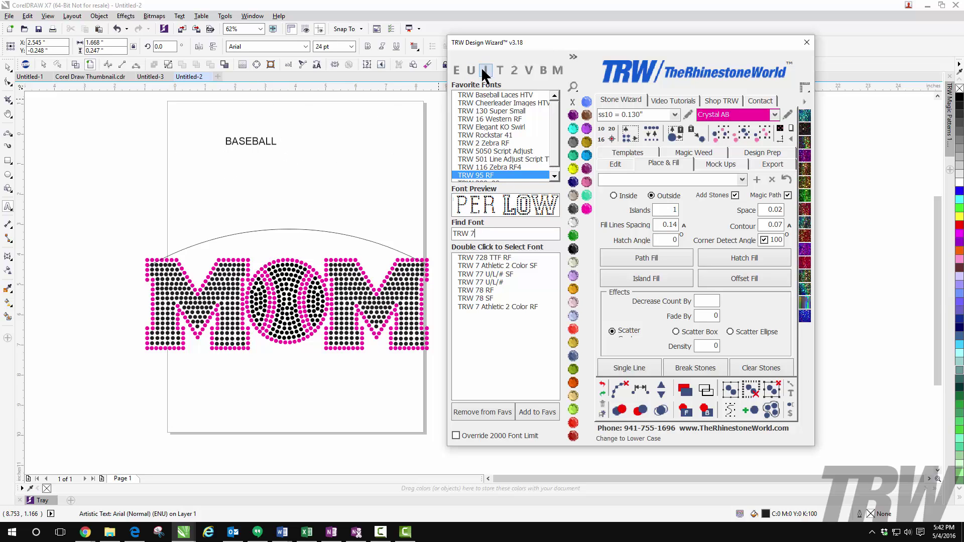
{"action": "double_click", "coordinate": [476, 175]}
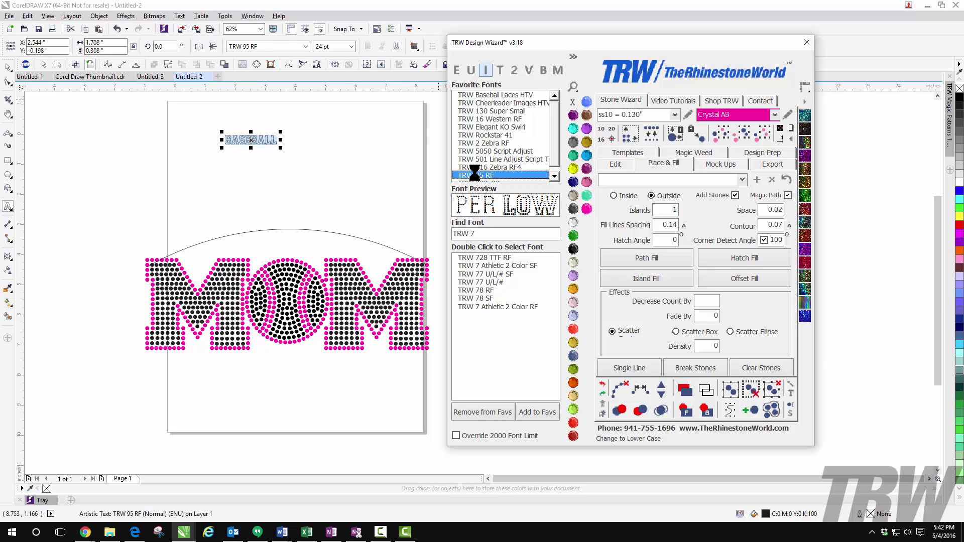
{"action": "left_click_drag", "start_coordinate": [281, 149], "coordinate": [420, 183]}
{"action": "left_click_drag", "start_coordinate": [325, 152], "coordinate": [280, 162]}
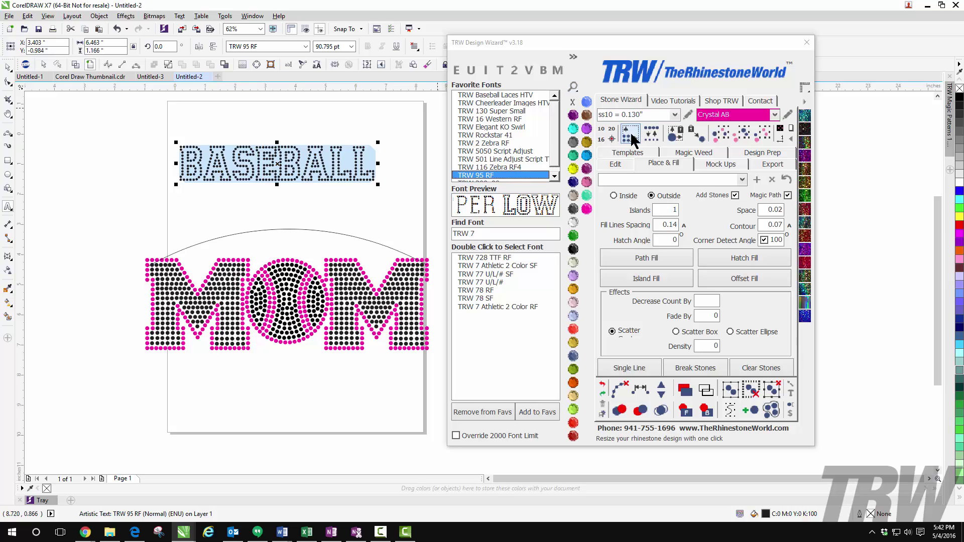
Resize the BASEBALL design for ss10 = 0.130" stones, replacing its stones, and convert it back to editable text.
{"action": "left_click", "coordinate": [574, 57]}
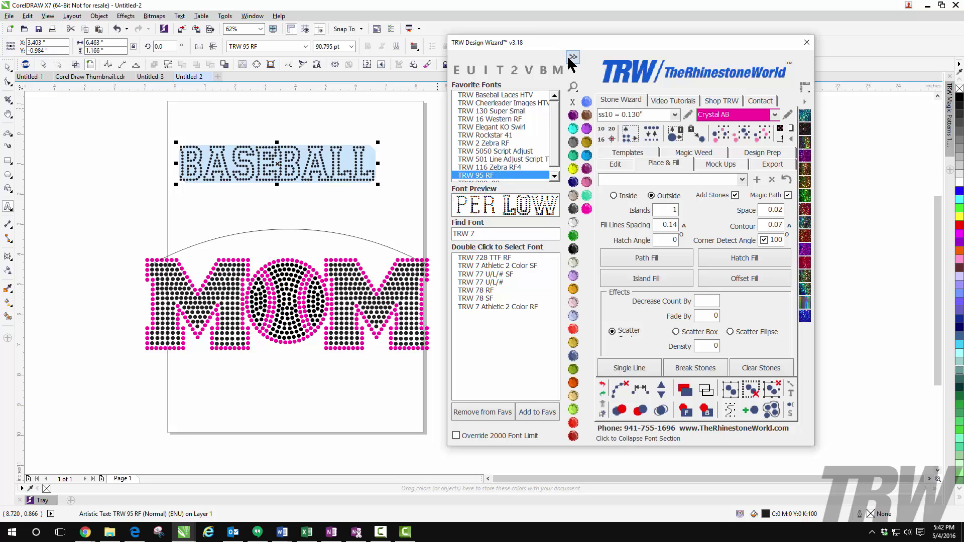
{"action": "left_click_drag", "start_coordinate": [628, 35], "coordinate": [552, 39]}
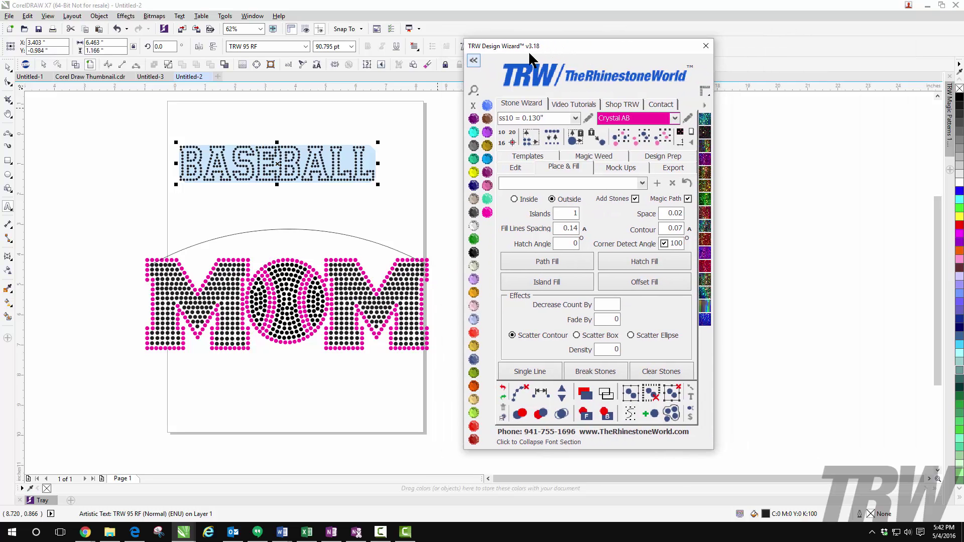
{"action": "left_click", "coordinate": [527, 141]}
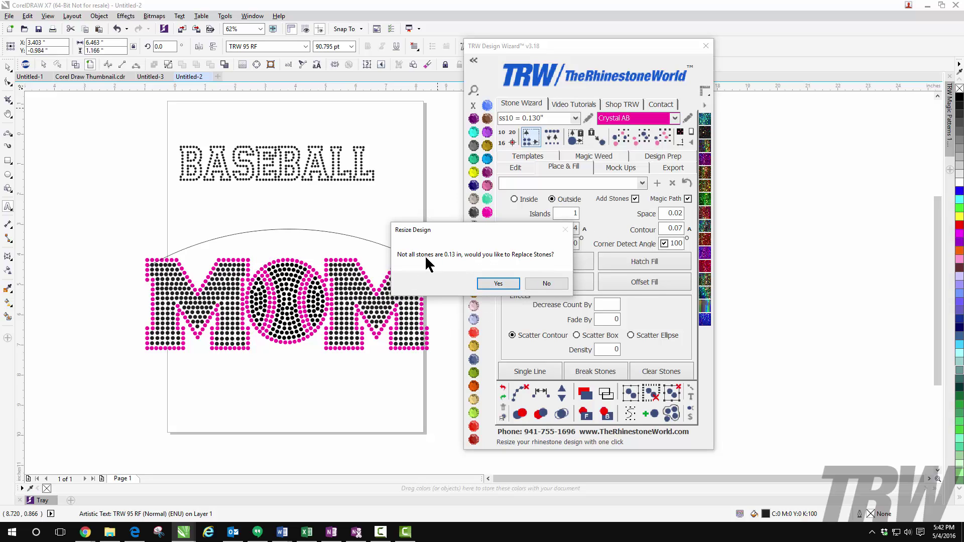
{"action": "left_click", "coordinate": [483, 284]}
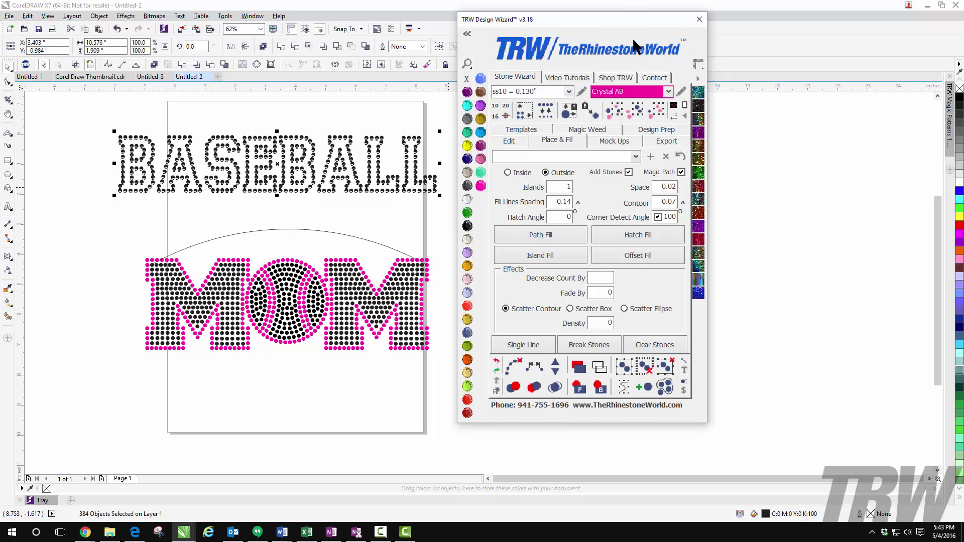
{"action": "left_click_drag", "start_coordinate": [632, 37], "coordinate": [633, 26]}
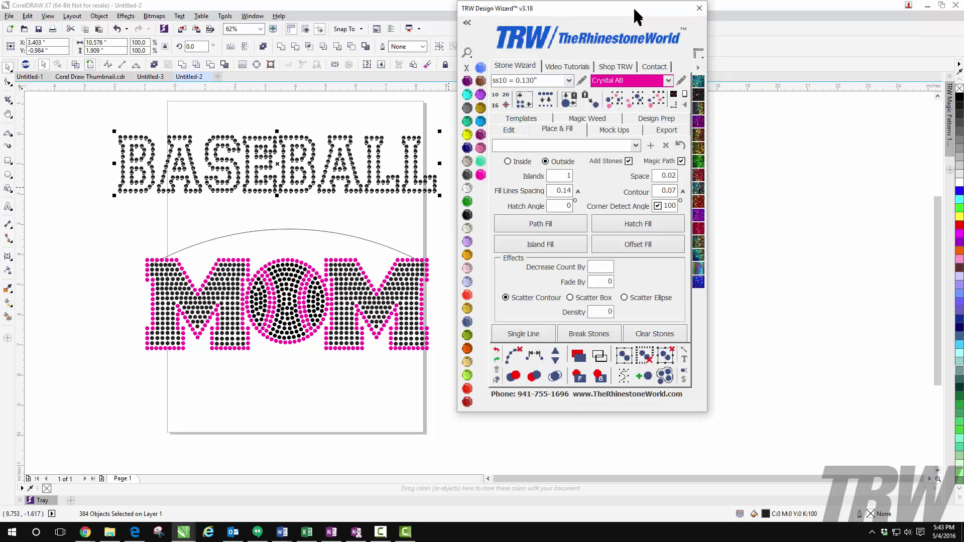
{"action": "left_click", "coordinate": [686, 362]}
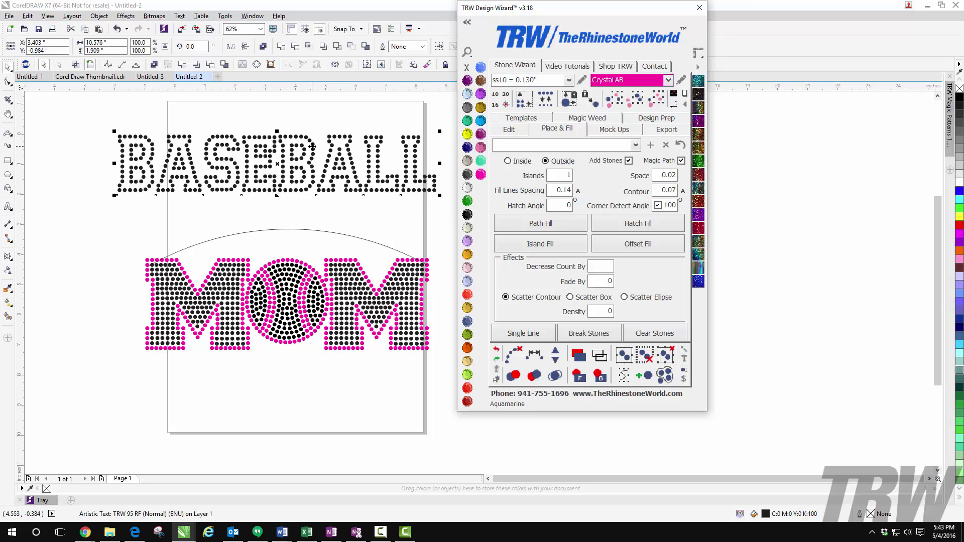
Try replacing the BASEBALL text with FALCONS, and undo the replacement.
{"action": "double_click", "coordinate": [432, 187]}
{"action": "left_click_drag", "start_coordinate": [435, 181], "coordinate": [73, 158]}
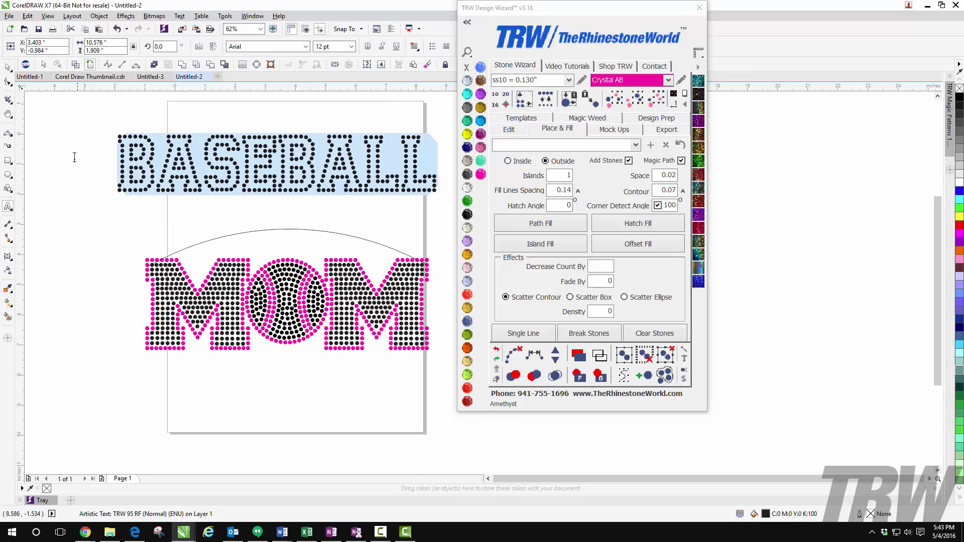
{"action": "type", "text": "FALCONS"}
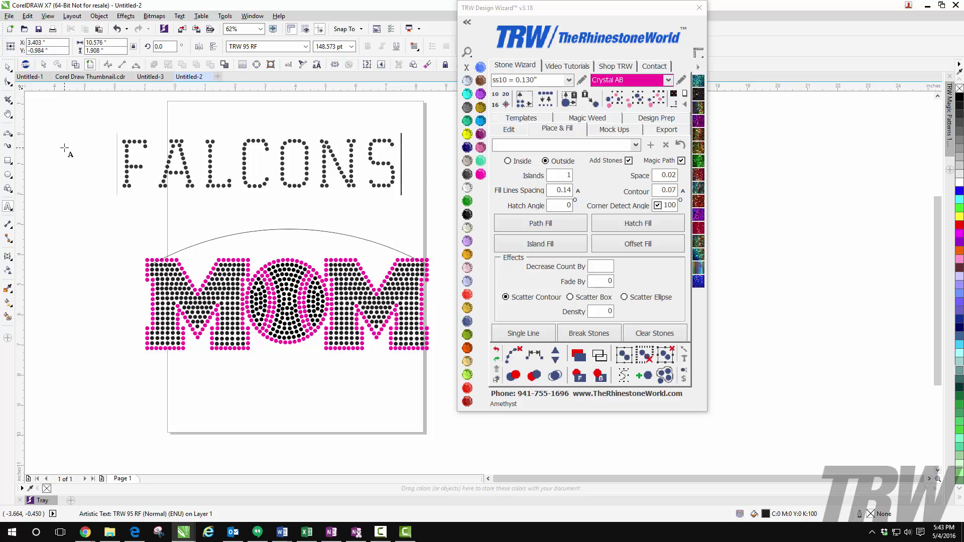
{"action": "key", "text": "ctrl+z"}
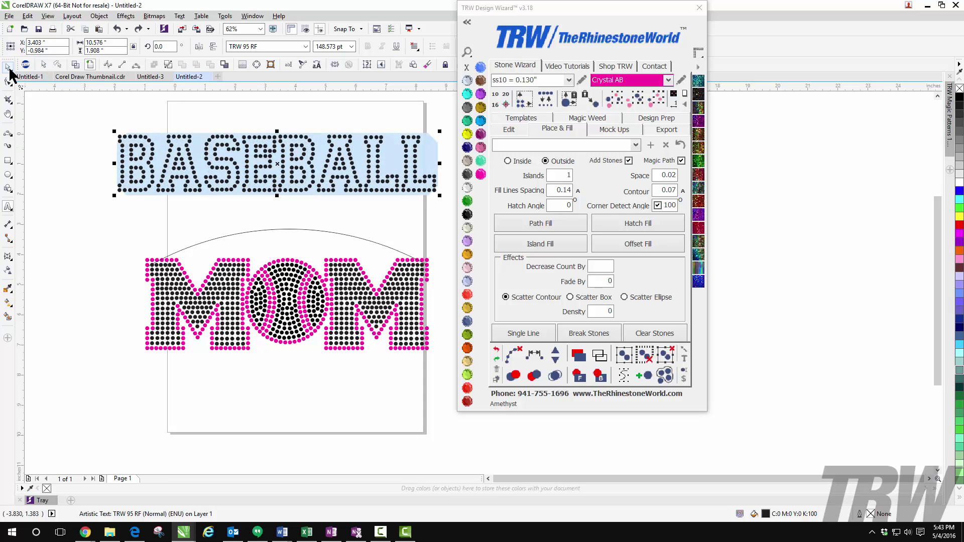
Fit the BASEBALL text to the arch above MOM, centered with a 0.625-inch offset from the curve.
{"action": "left_click", "coordinate": [8, 68]}
{"action": "left_click", "coordinate": [65, 147]}
{"action": "left_click_drag", "start_coordinate": [249, 148], "coordinate": [254, 129]}
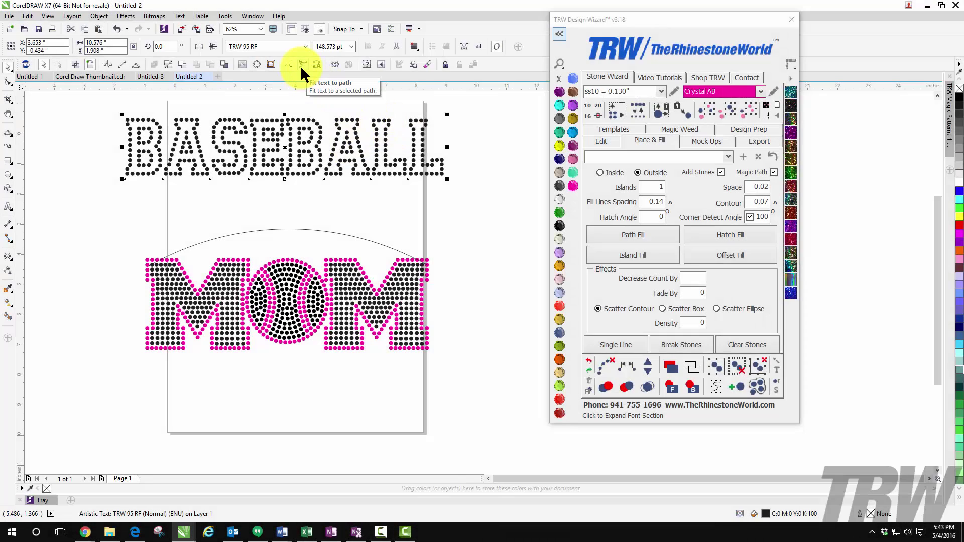
{"action": "left_click", "coordinate": [300, 65]}
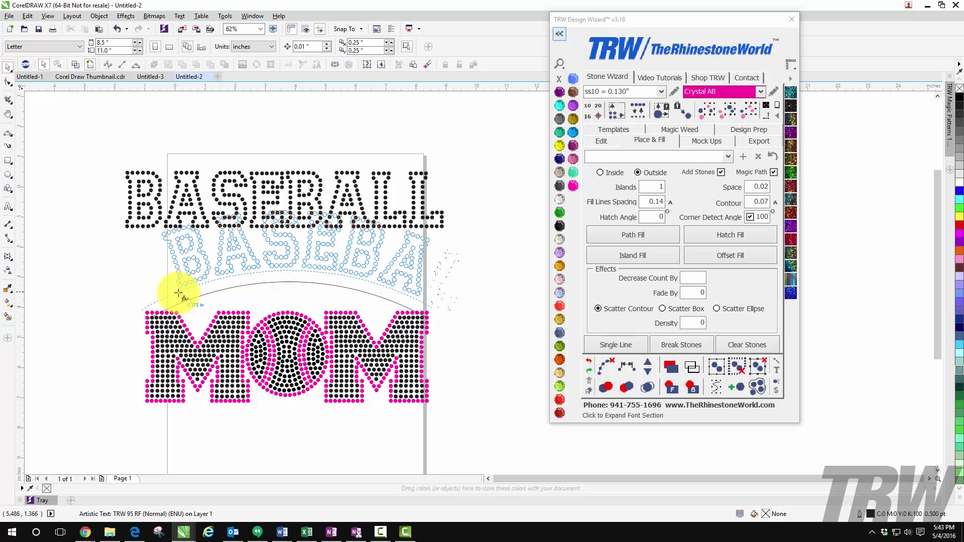
{"action": "left_click", "coordinate": [131, 310]}
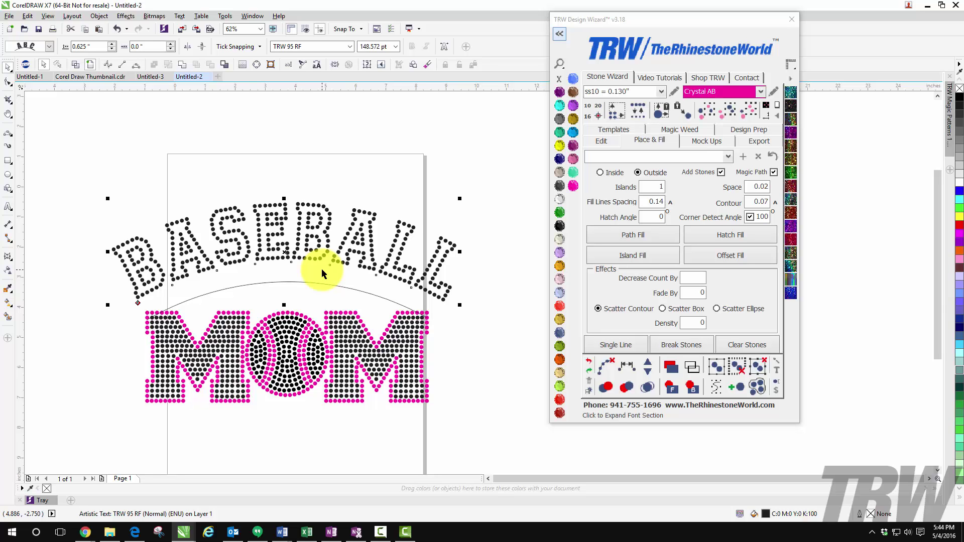
{"action": "left_click", "coordinate": [326, 170]}
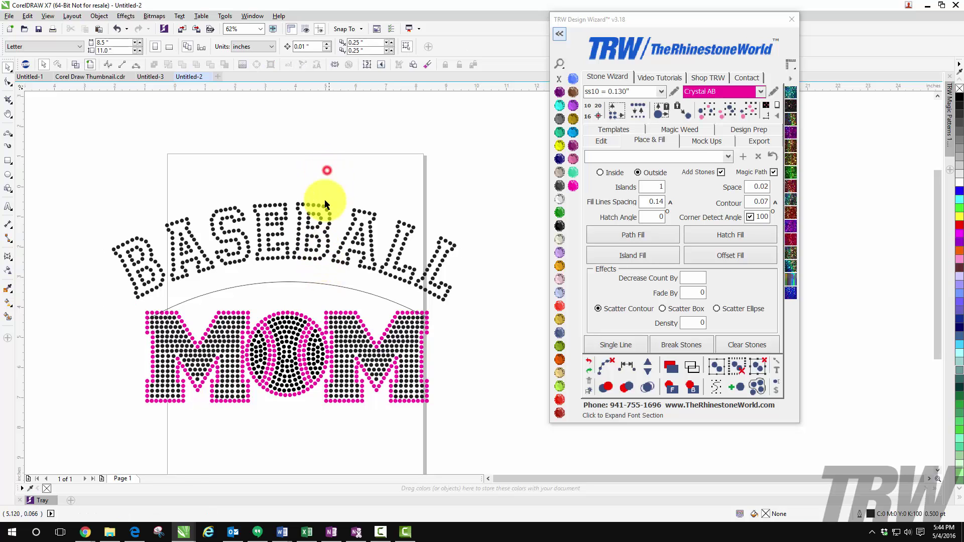
Break the BASEBALL text apart from its path and delete the arch curve.
{"action": "left_click", "coordinate": [308, 284]}
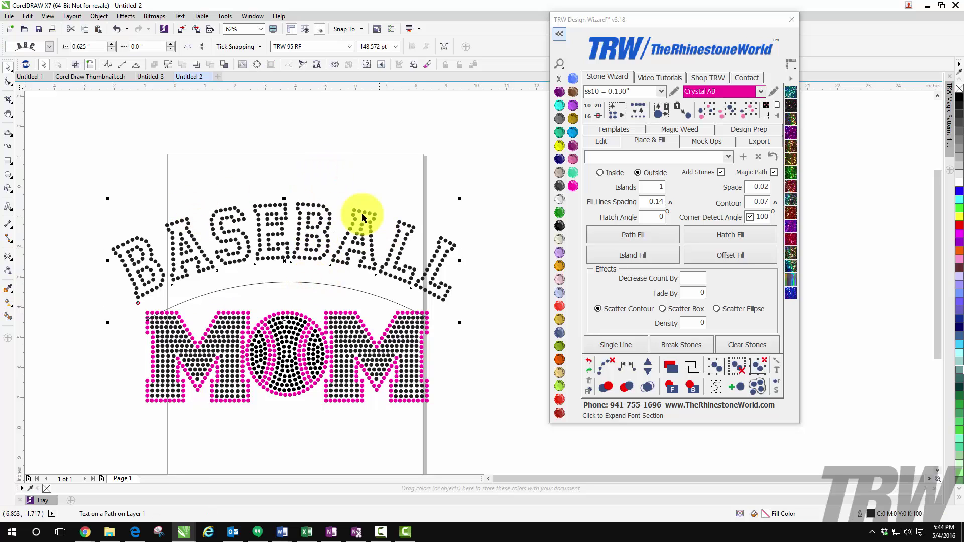
{"action": "left_click", "coordinate": [167, 68]}
{"action": "left_click", "coordinate": [210, 121]}
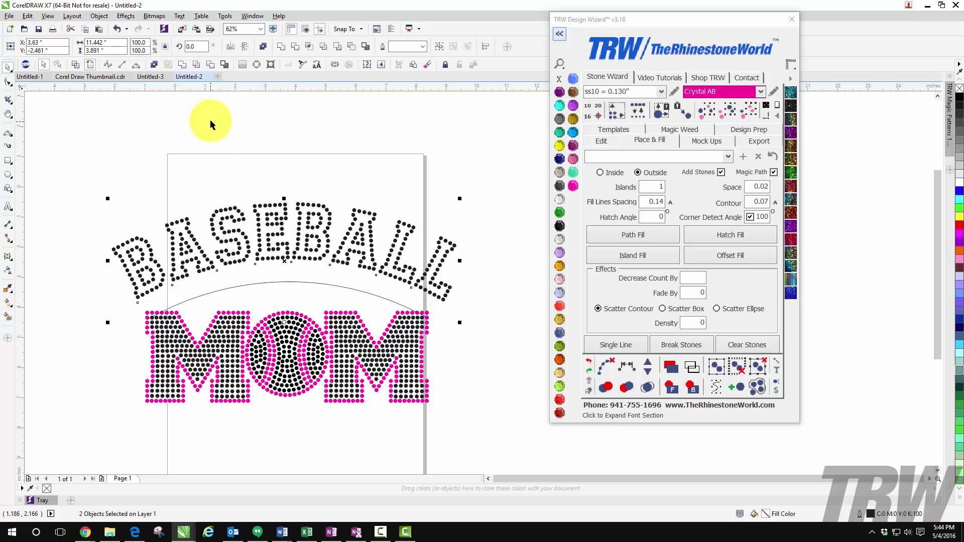
{"action": "left_click", "coordinate": [265, 283]}
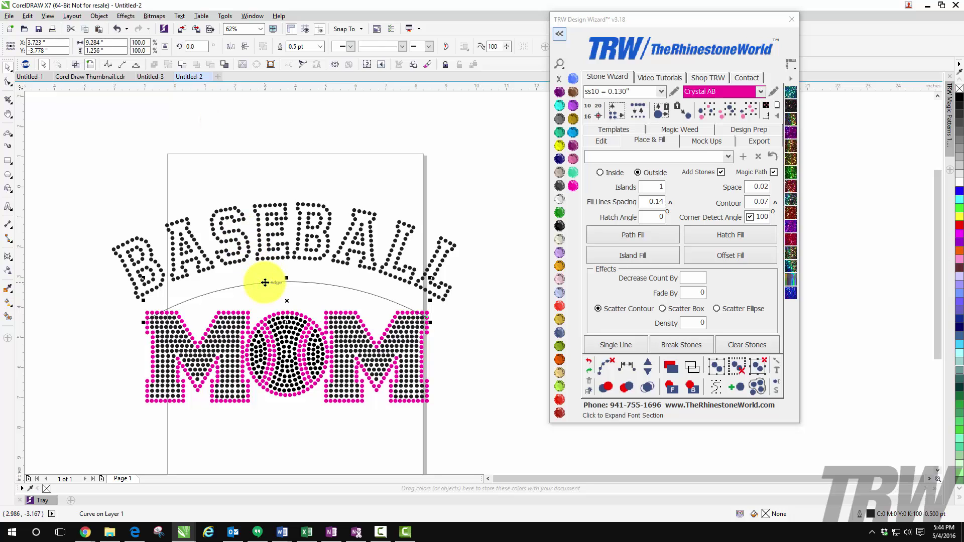
{"action": "key", "text": "Delete"}
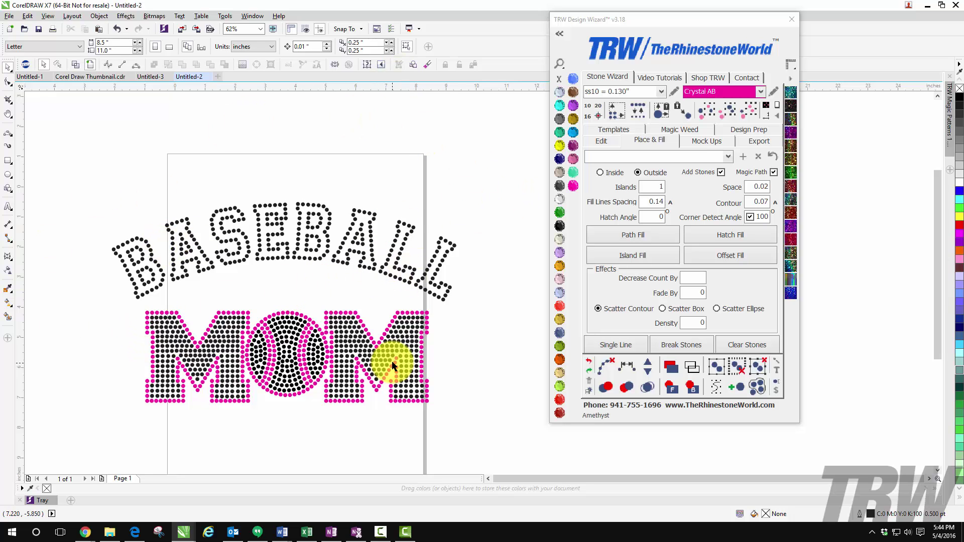
Change the arched BASEBALL text to two-color magic text.
{"action": "left_click", "coordinate": [305, 261]}
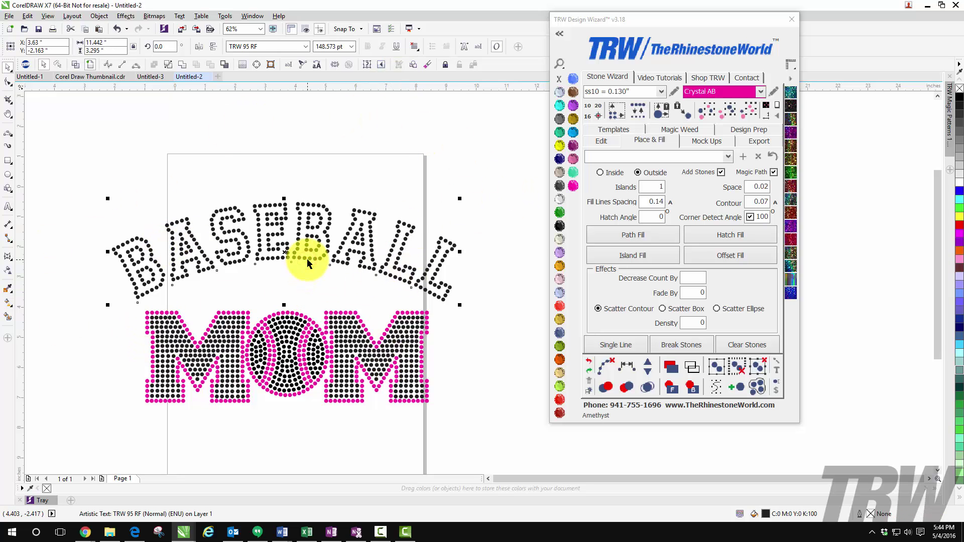
{"action": "left_click", "coordinate": [559, 34]}
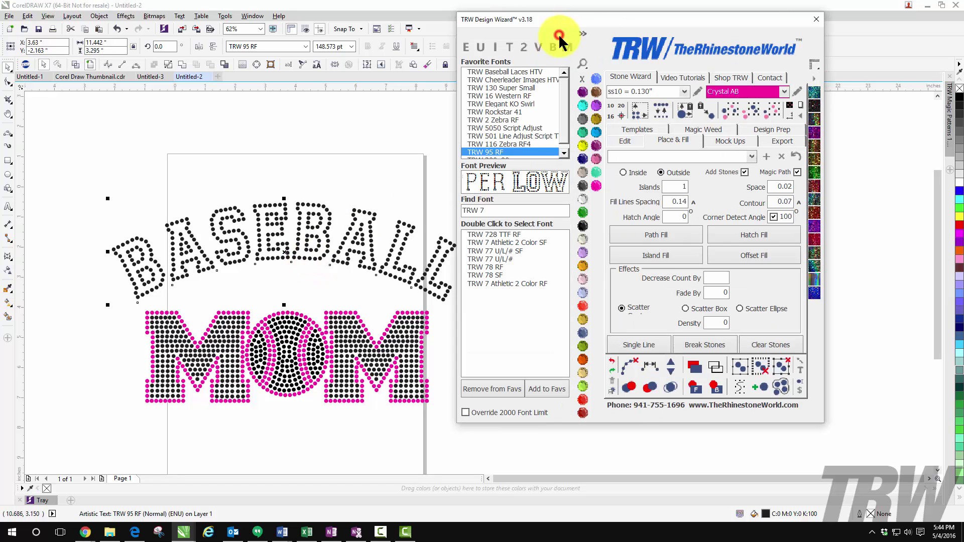
{"action": "left_click_drag", "start_coordinate": [567, 23], "coordinate": [580, 24]}
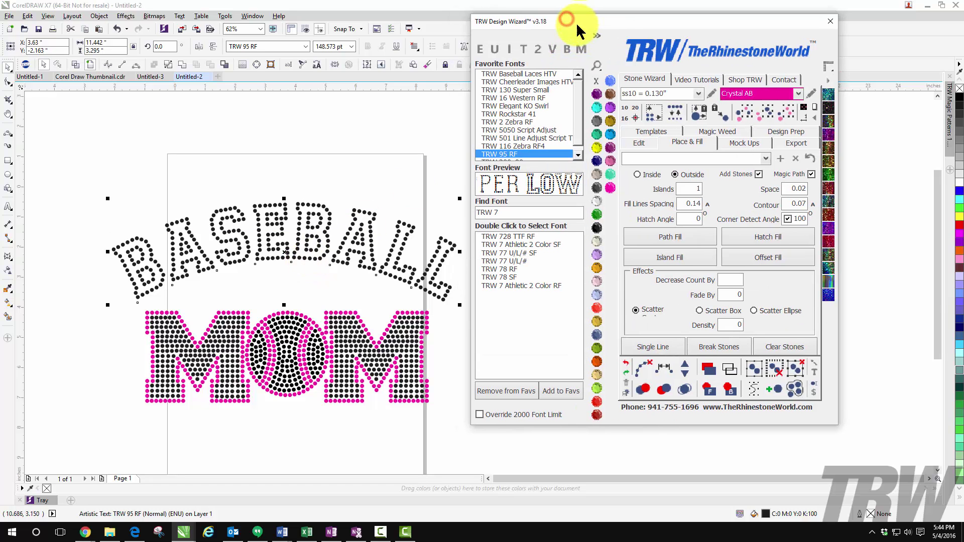
{"action": "left_click", "coordinate": [539, 50]}
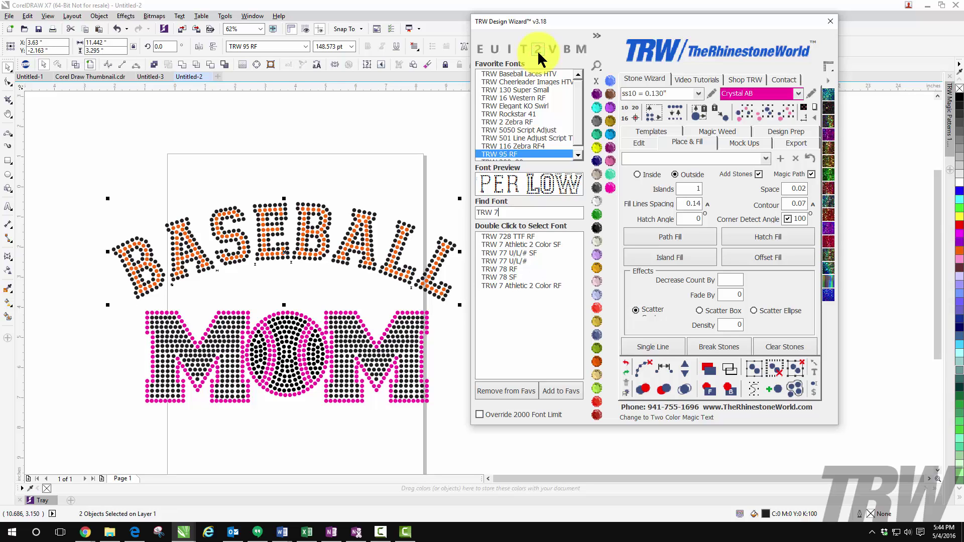
{"action": "left_click", "coordinate": [261, 166]}
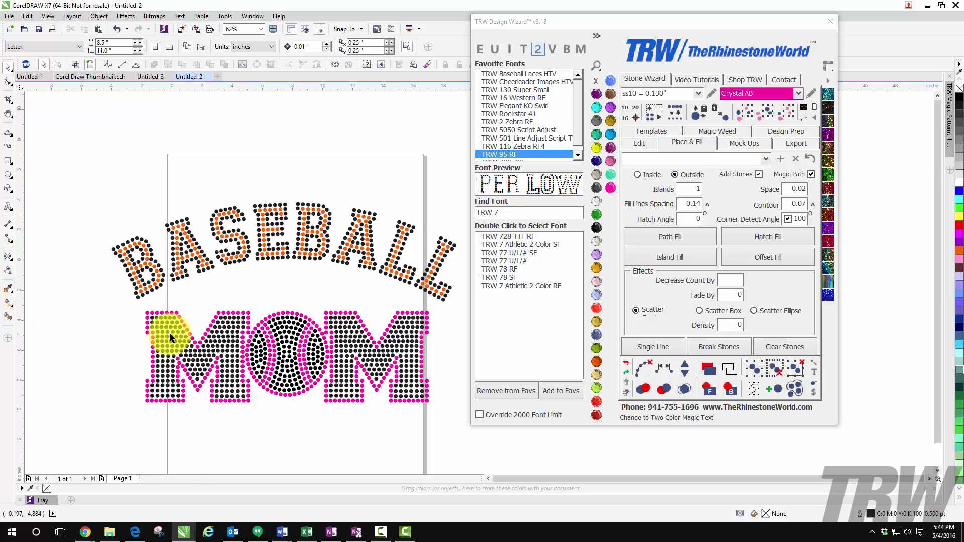
Resize the arched two-color BASEBALL text for ss10 = 0.130" stones, replacing its stones.
{"action": "scroll", "coordinate": [172, 327], "scroll_direction": "down", "scroll_amount": 2}
{"action": "left_click_drag", "start_coordinate": [115, 243], "coordinate": [336, 318]}
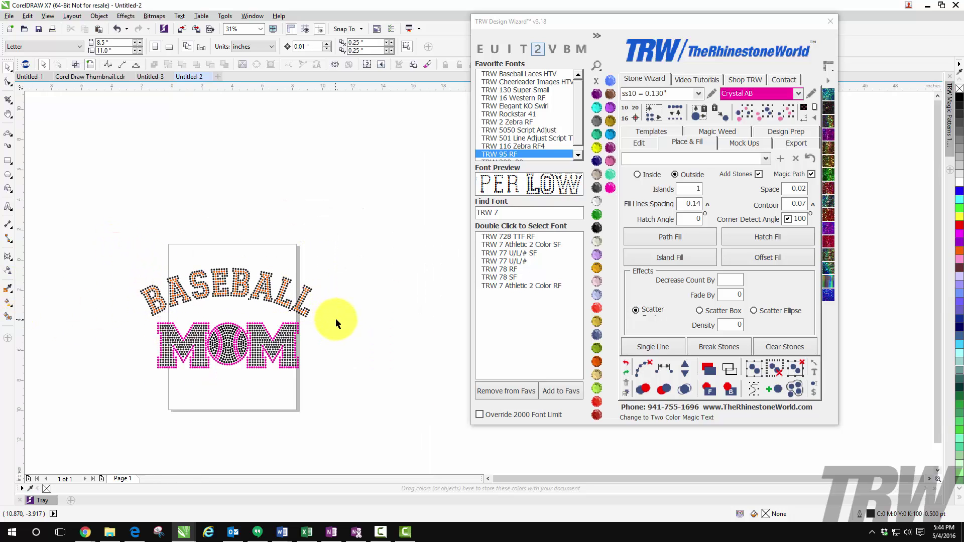
{"action": "left_click", "coordinate": [654, 122]}
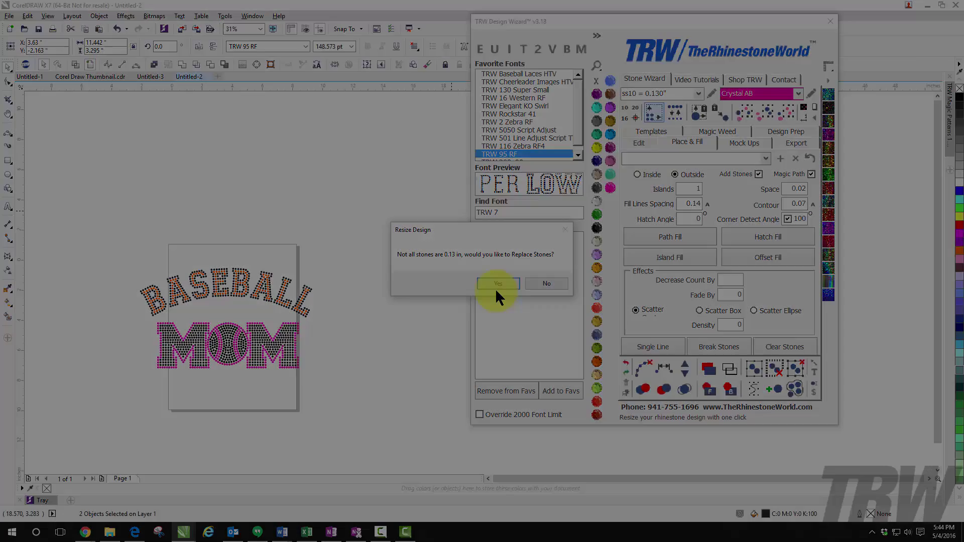
{"action": "left_click_drag", "start_coordinate": [467, 224], "coordinate": [222, 185]}
{"action": "left_click", "coordinate": [240, 236]}
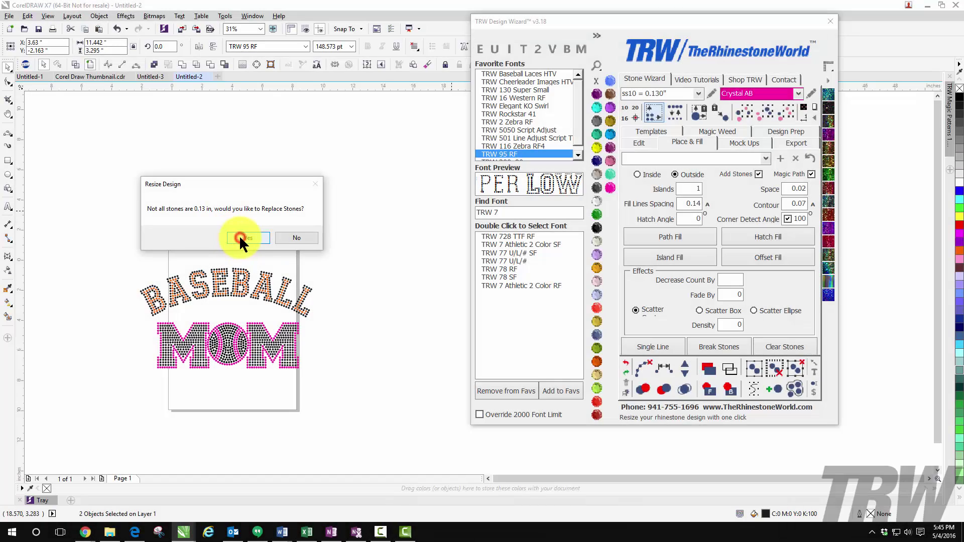
{"action": "left_click", "coordinate": [383, 352]}
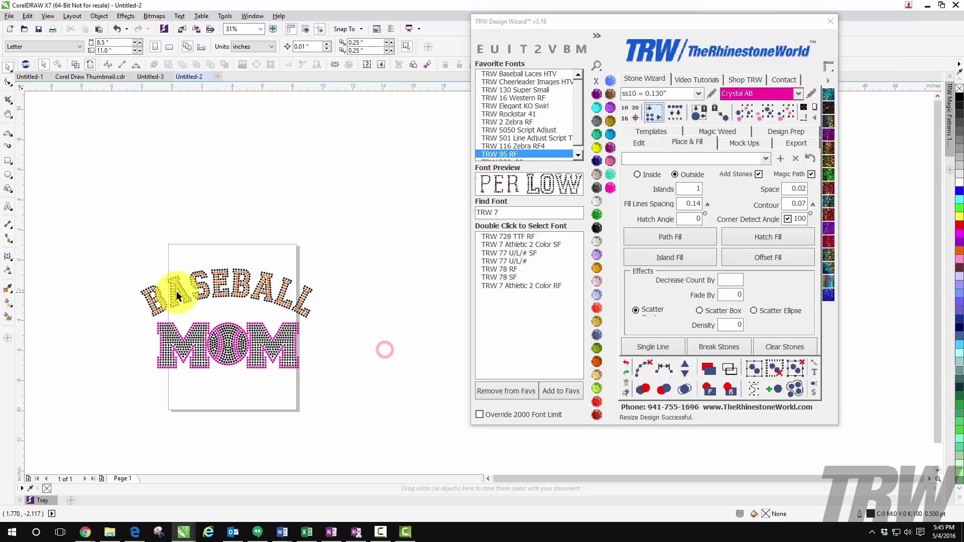
{"action": "scroll", "coordinate": [224, 302], "scroll_direction": "up", "scroll_amount": 2}
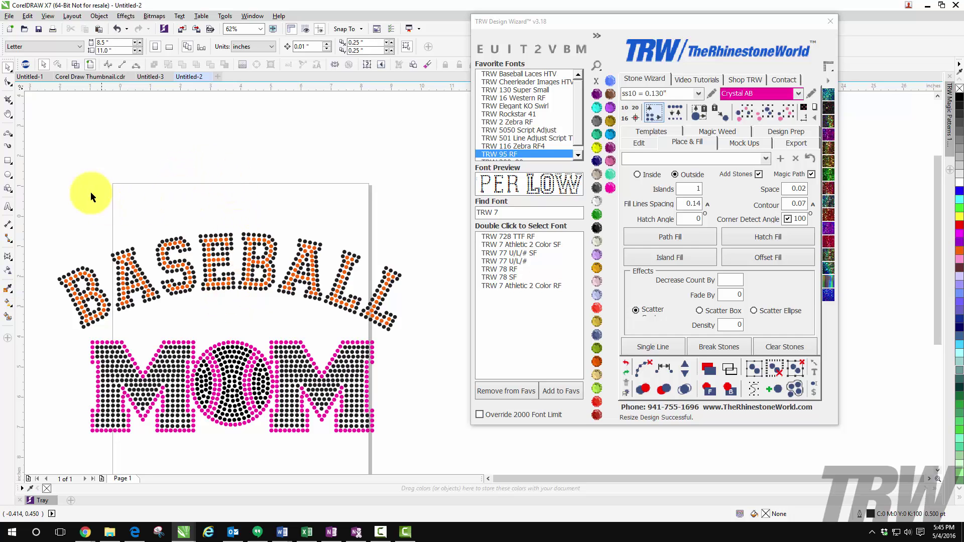
{"action": "scroll", "coordinate": [193, 342], "scroll_direction": "down", "scroll_amount": 2}
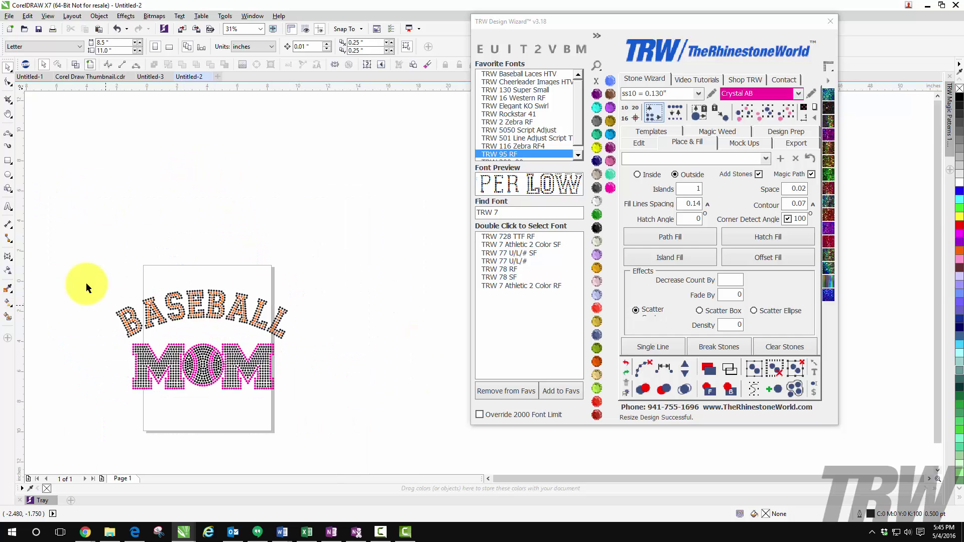